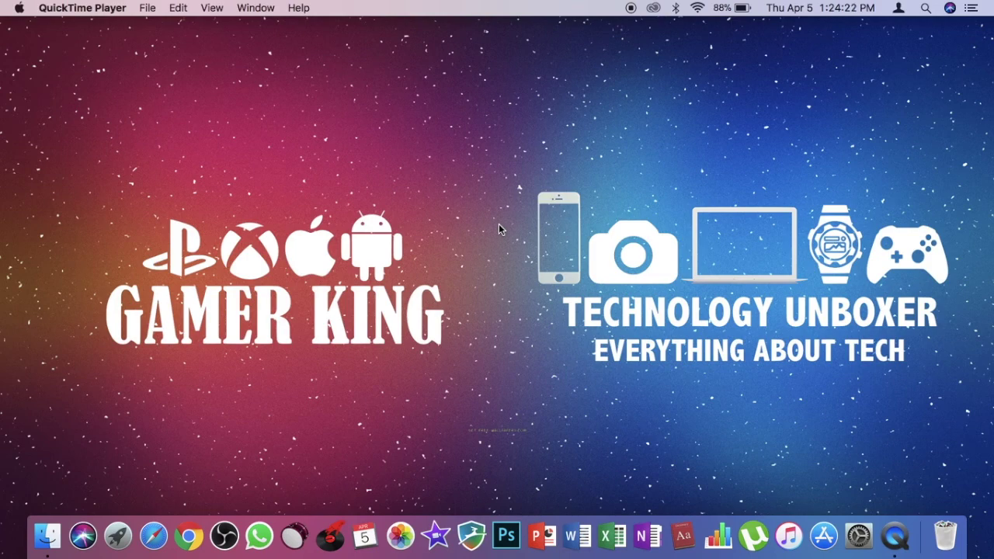
Open Google Chrome in full screen and search Google Images for "ferrari wallpapers".
left_click(194, 546)
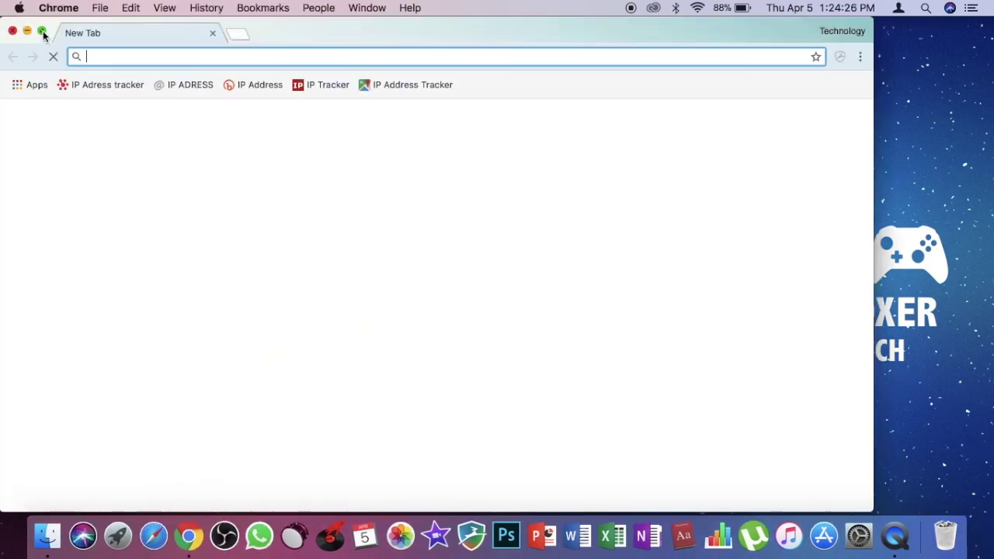
left_click(43, 33)
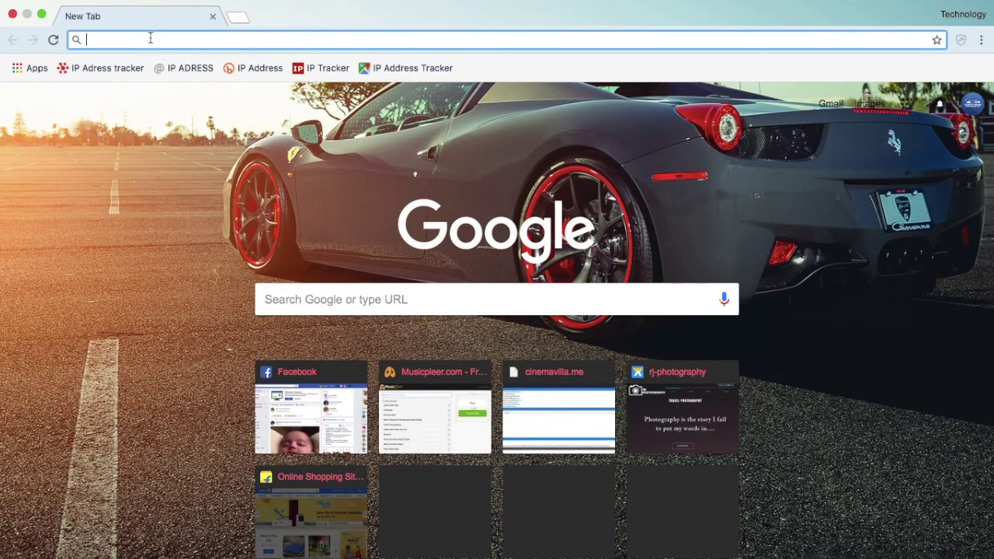
left_click(973, 38)
type("ferrar")
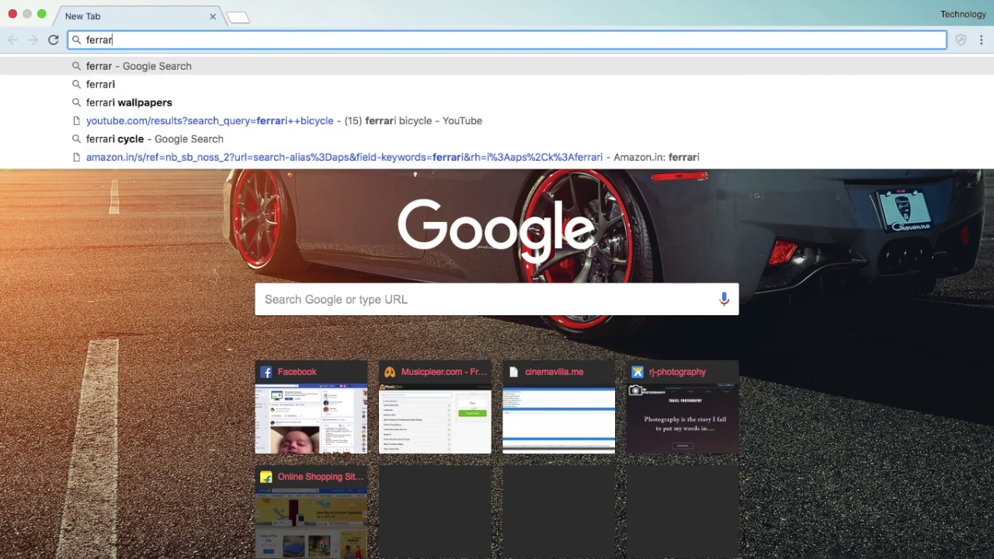
type("i wallpapers")
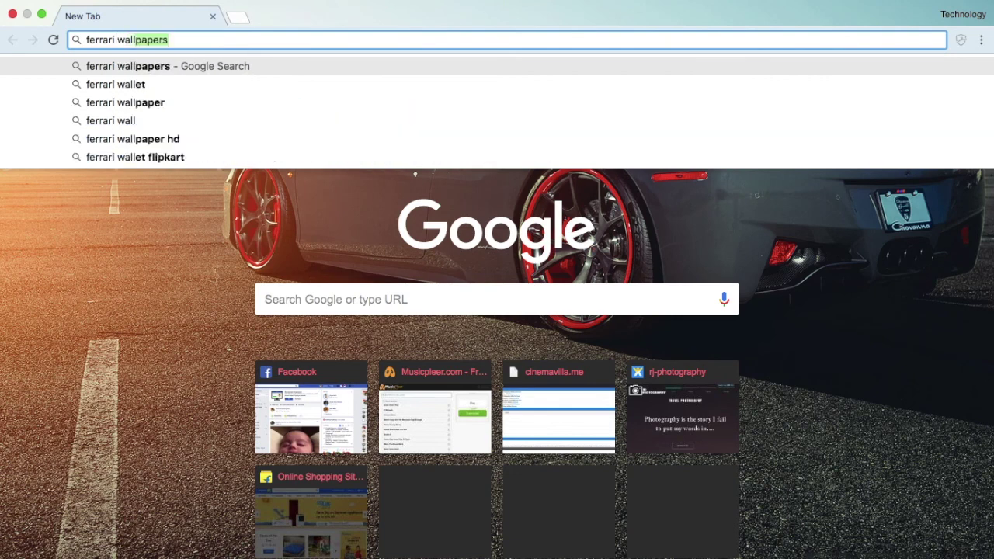
key("Return")
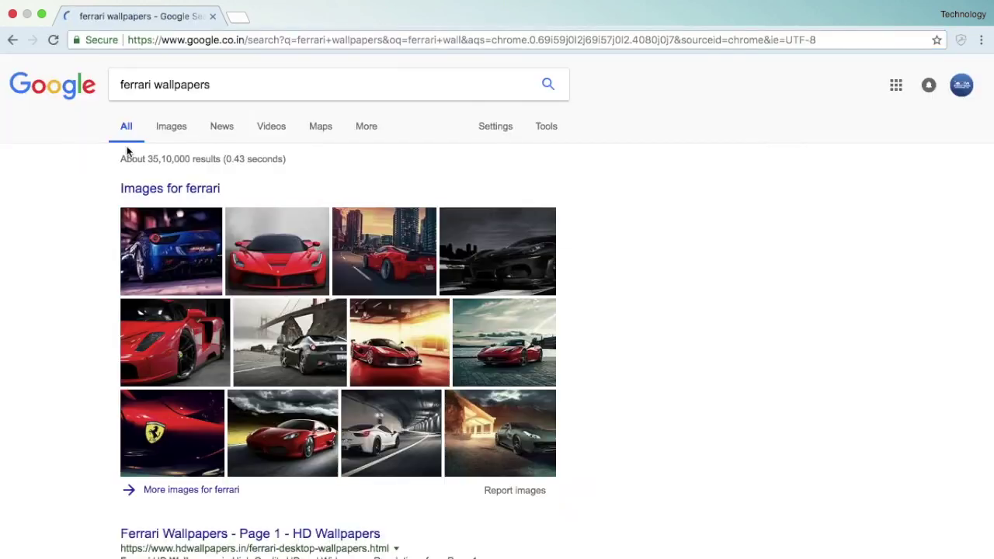
left_click(186, 129)
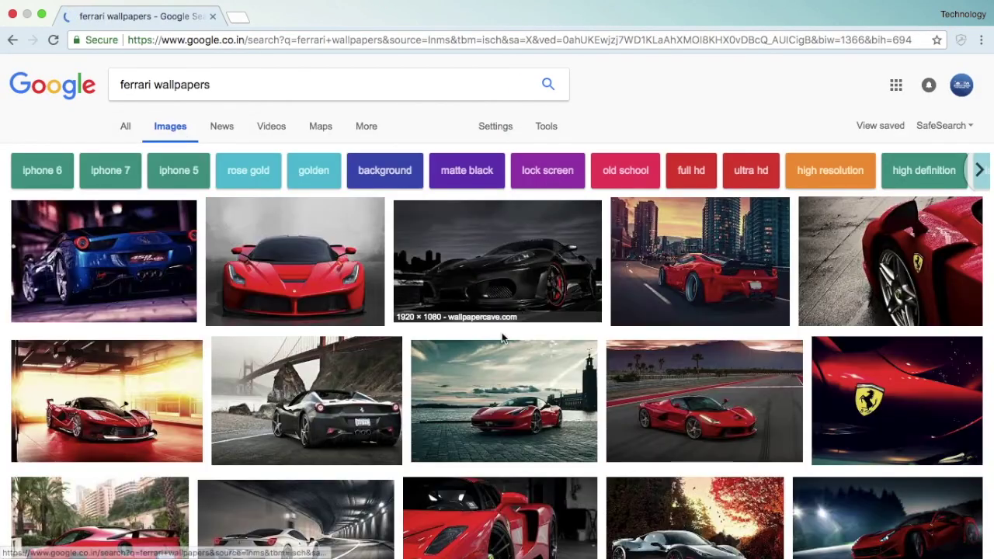
Look through the Ferrari wallpaper image results for a suitable picture.
scroll(392, 301, "down", 5)
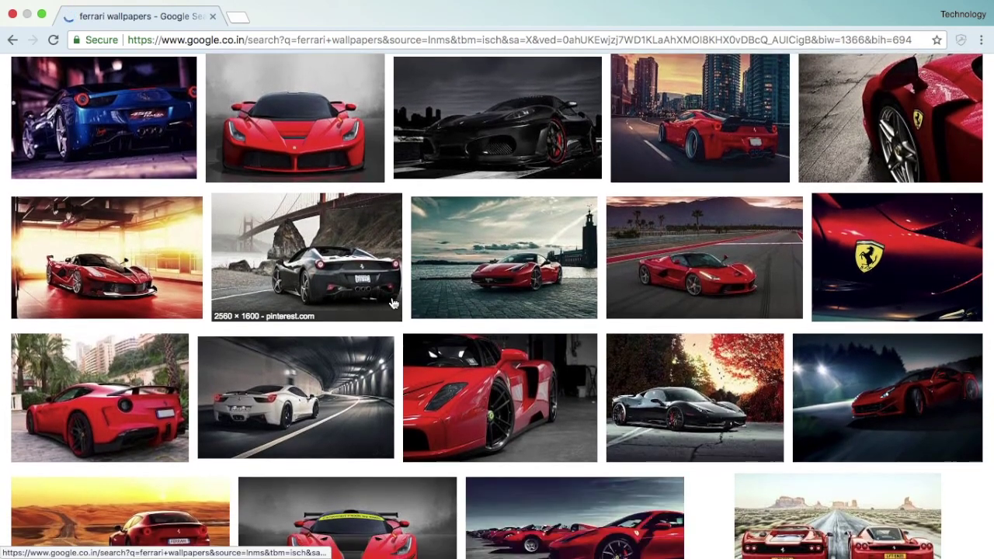
scroll(392, 302, "down", 2)
scroll(394, 304, "down", 2)
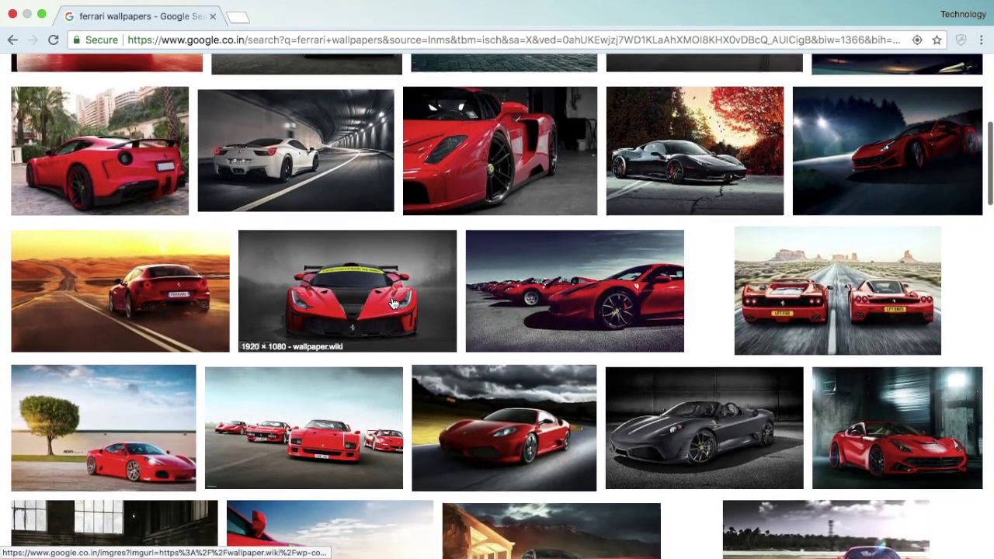
scroll(394, 303, "down", 5)
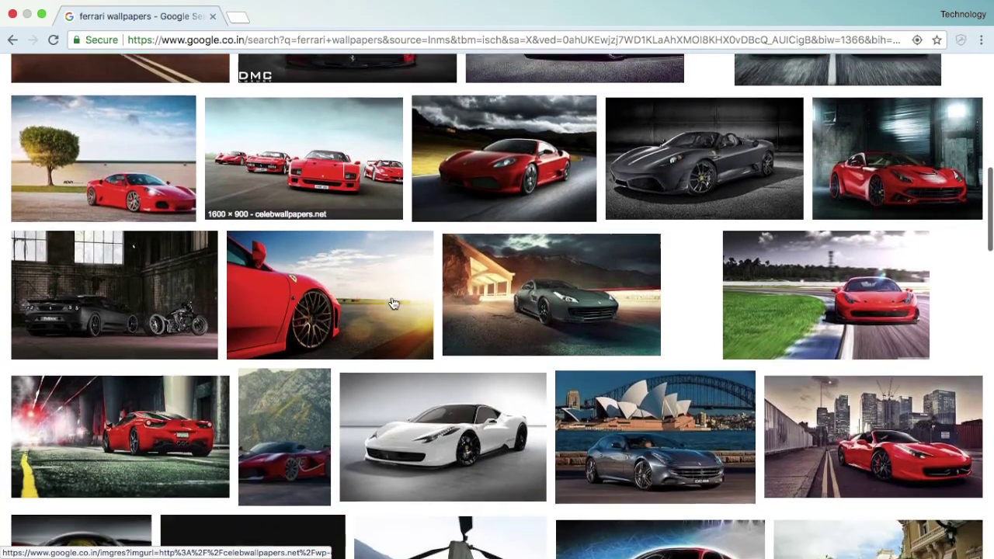
scroll(393, 303, "down", 5)
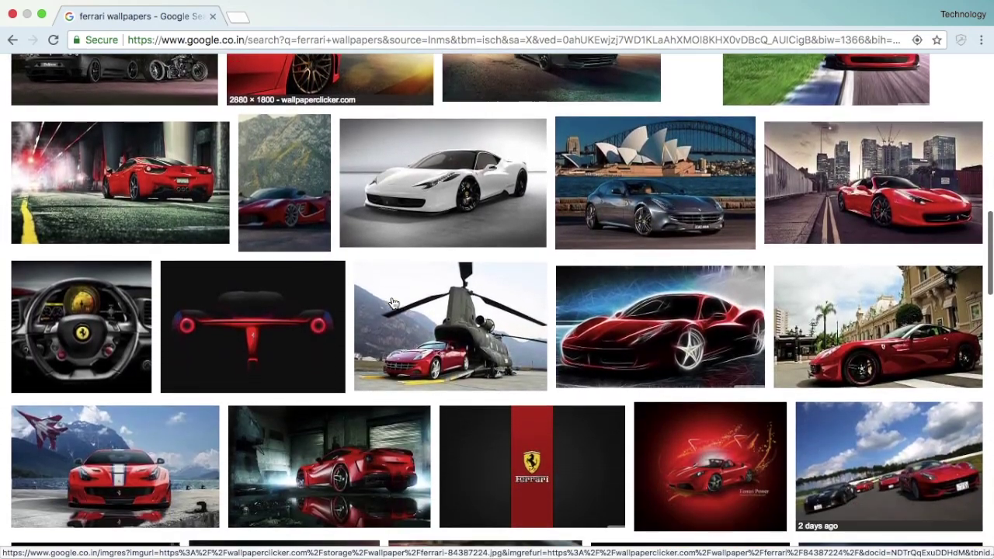
scroll(394, 304, "down", 9)
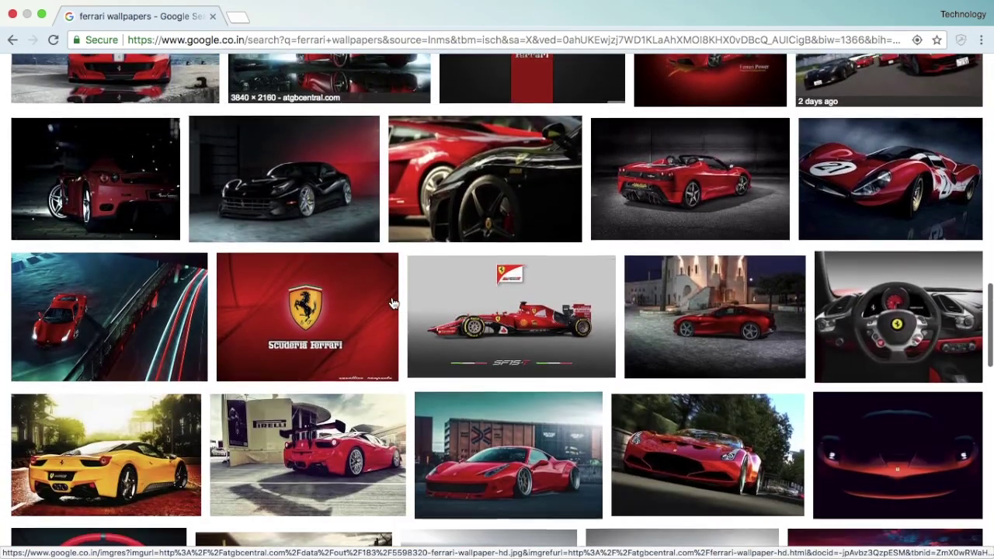
scroll(394, 304, "down", 14)
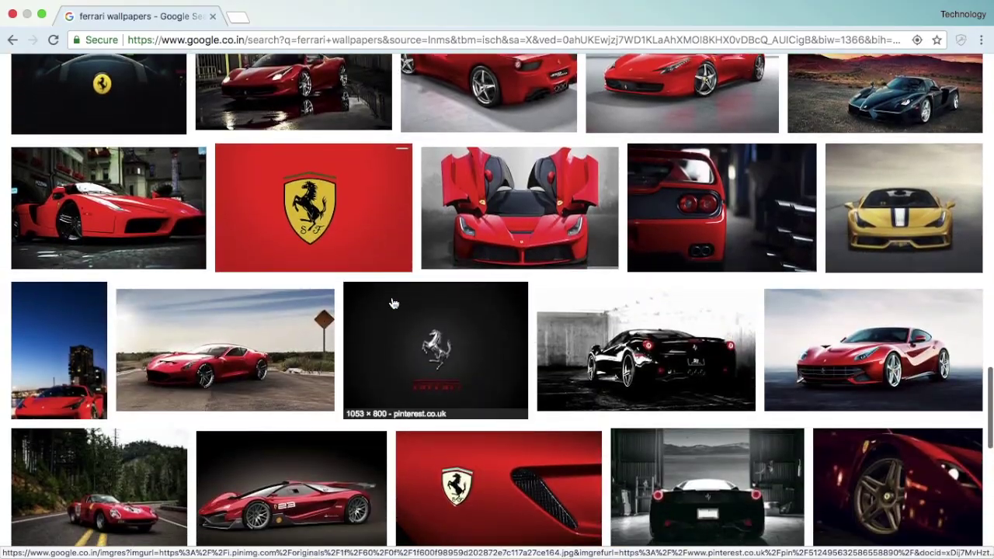
scroll(394, 304, "down", 6)
scroll(394, 303, "up", 16)
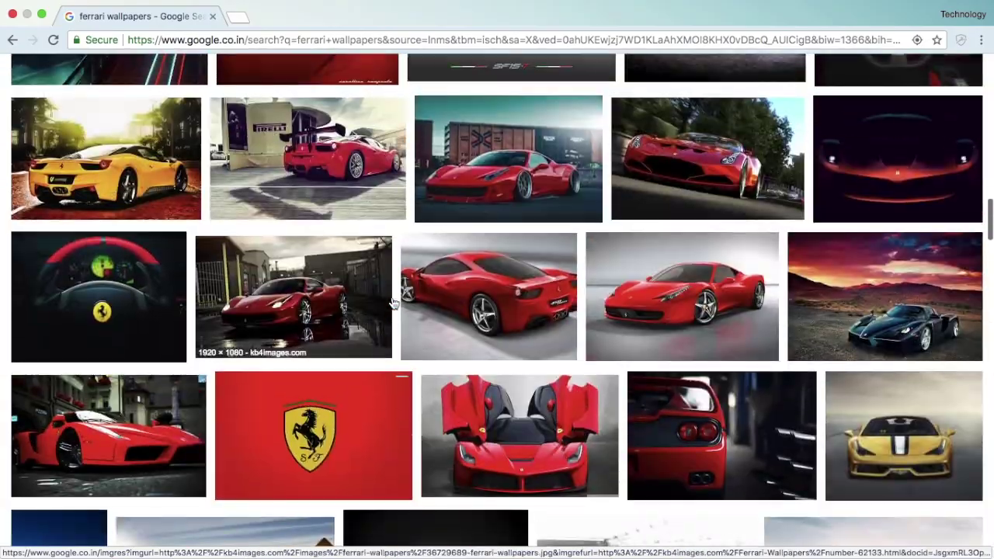
scroll(393, 303, "down", 6)
scroll(394, 303, "down", 10)
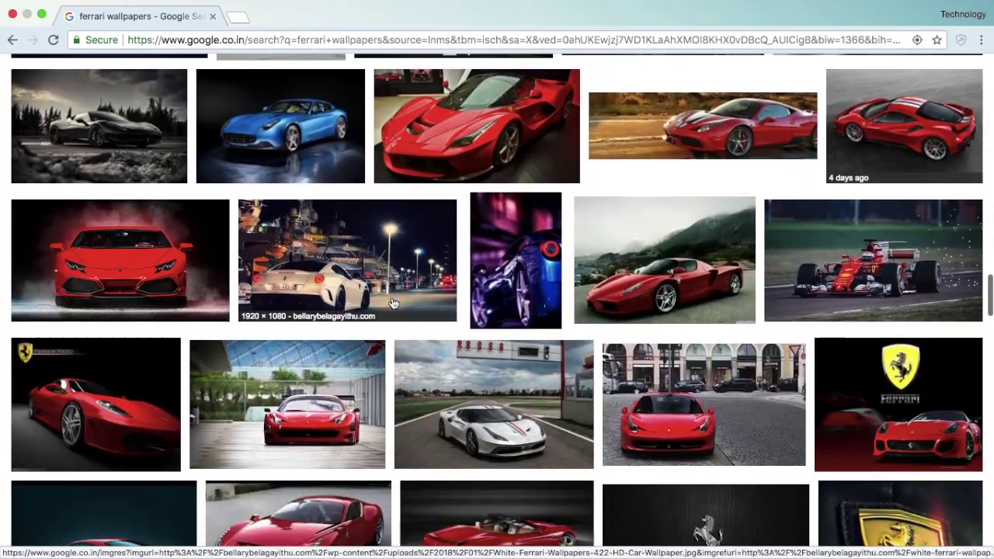
scroll(392, 299, "down", 4)
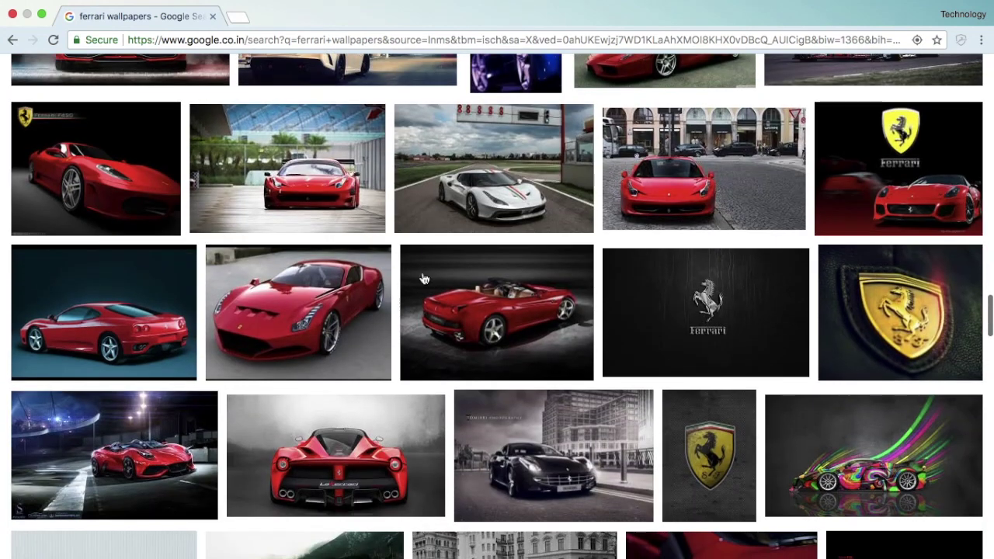
Save the picture of the red Ferrari on the cobbled street as "ferrari 458" in Documents, replacing the existing file.
left_click(710, 146)
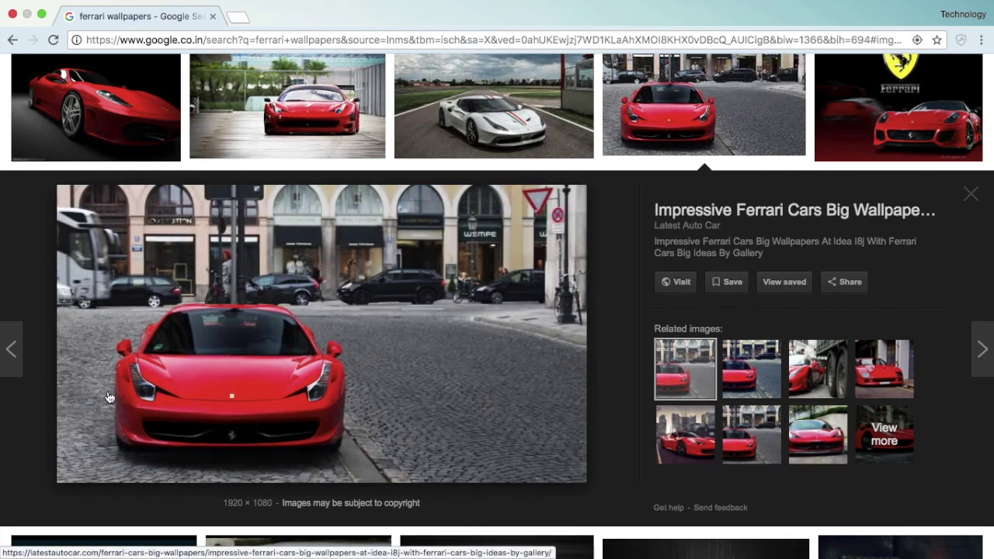
right_click(206, 357)
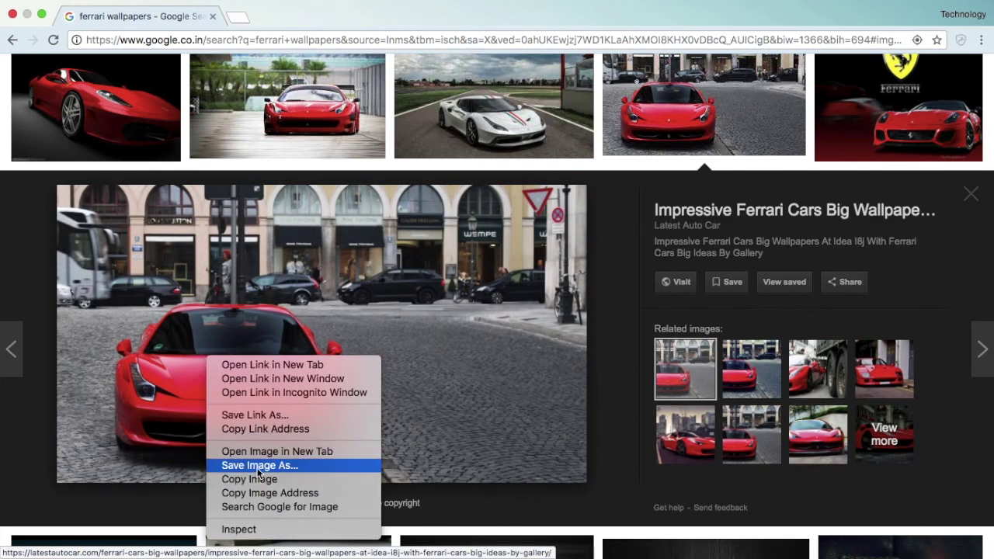
left_click(256, 465)
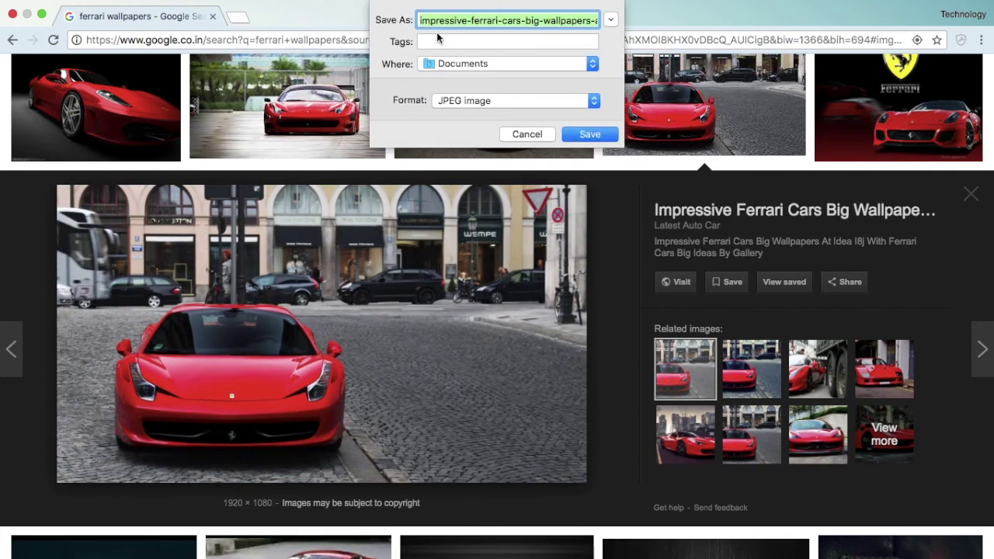
key("BackSpace")
type("ferrari 458")
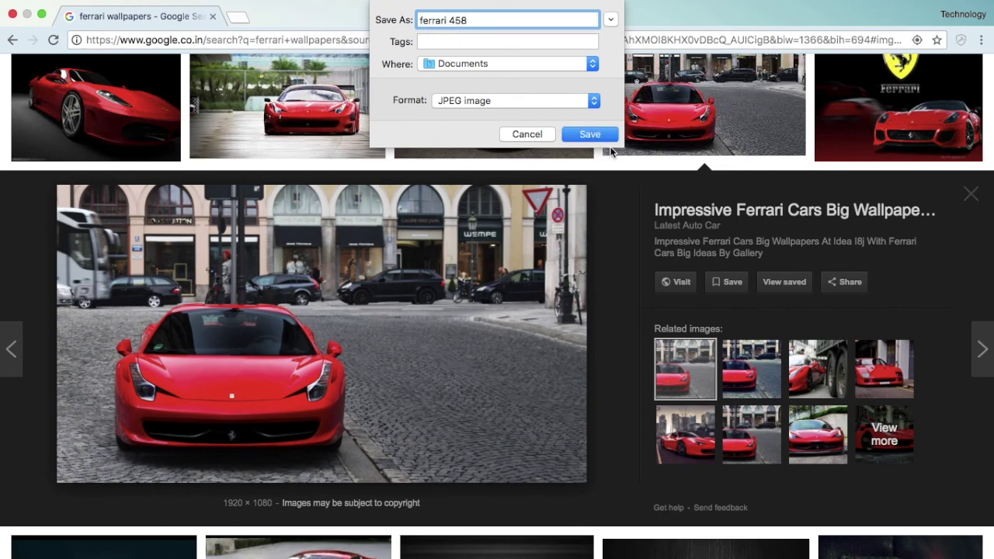
left_click(590, 134)
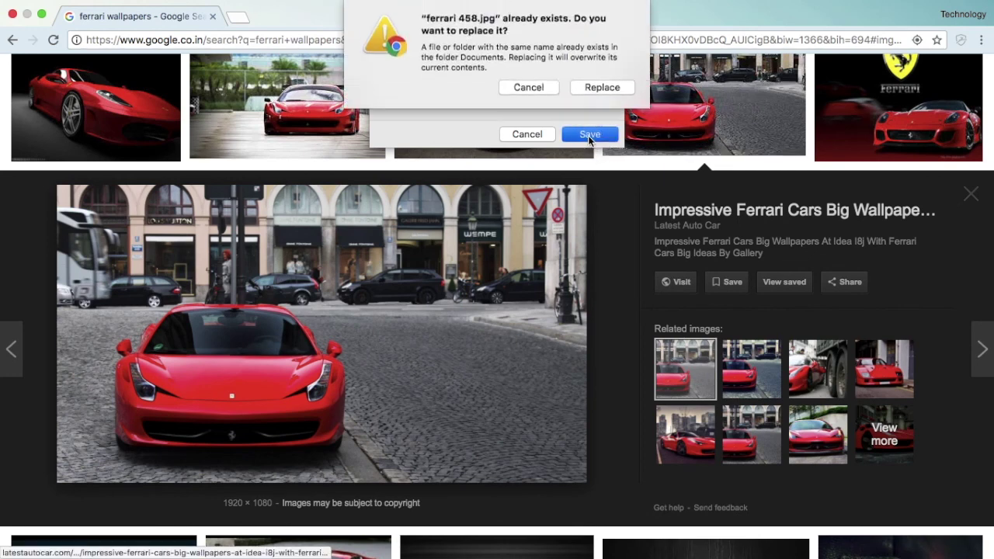
left_click(580, 88)
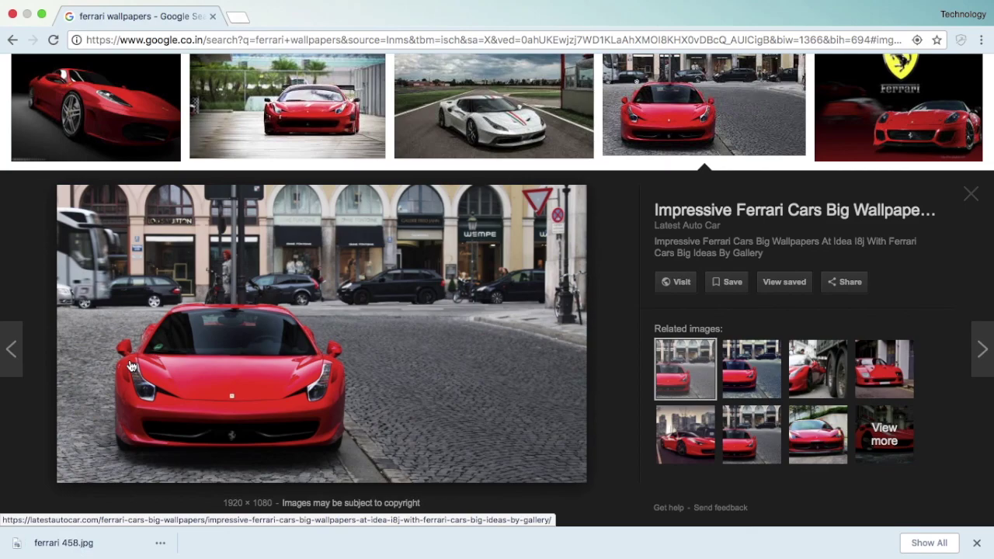
Switch to Finder, open ferrari 458.jpg from the Documents folder in Preview, and centre its window on the desktop.
key("ctrl+Left")
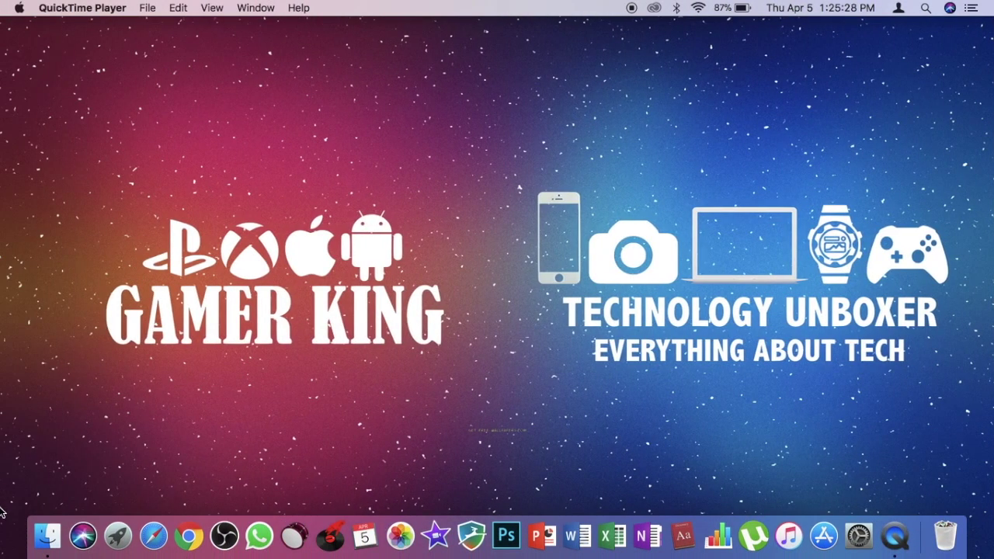
left_click(47, 536)
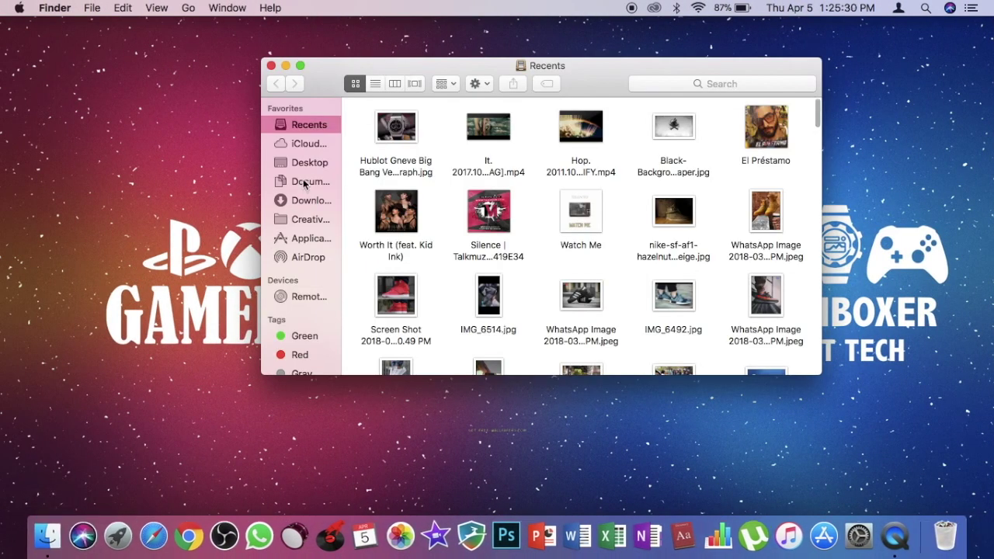
left_click(304, 183)
double_click(485, 133)
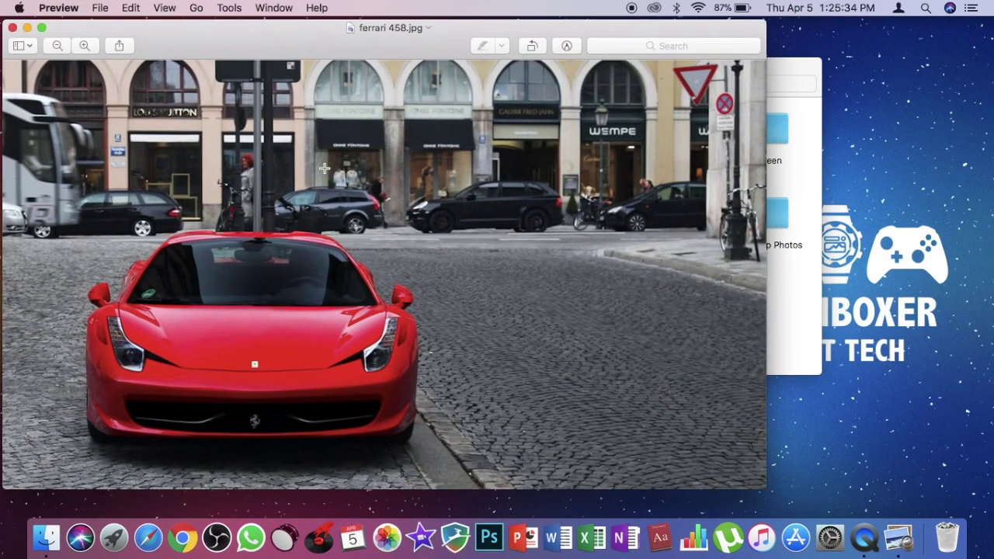
left_click_drag(293, 32, 419, 32)
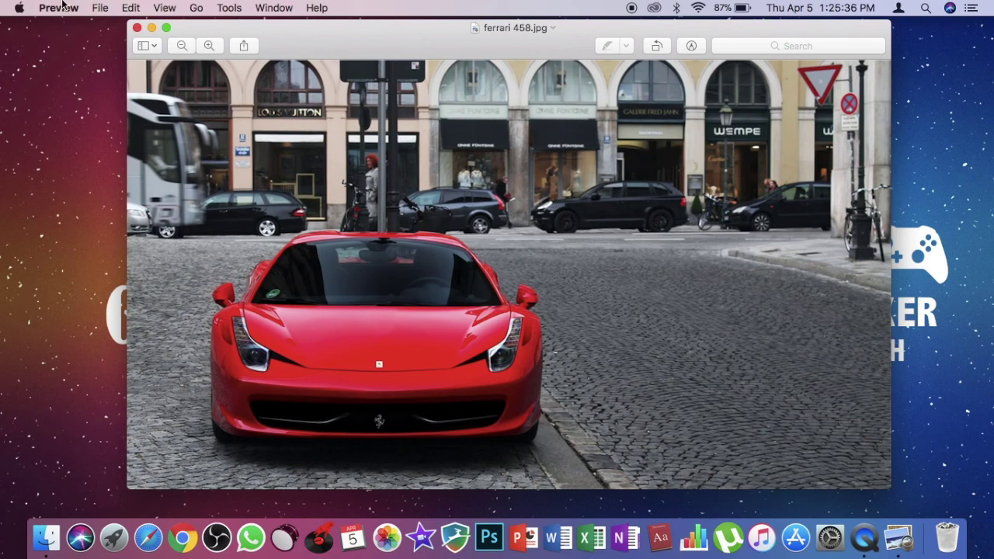
Start exporting the Ferrari image from Preview and clear the suggested export name.
left_click(96, 7)
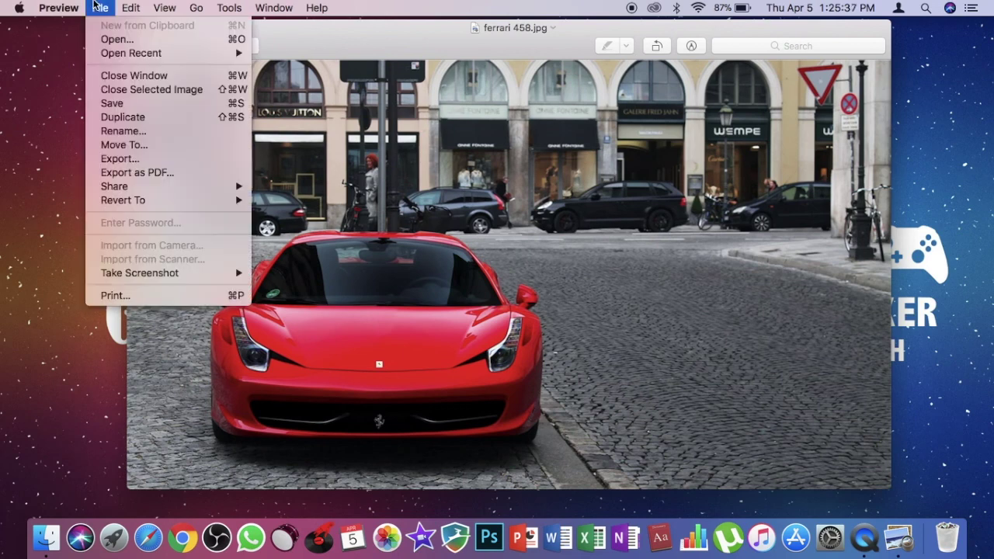
left_click(137, 158)
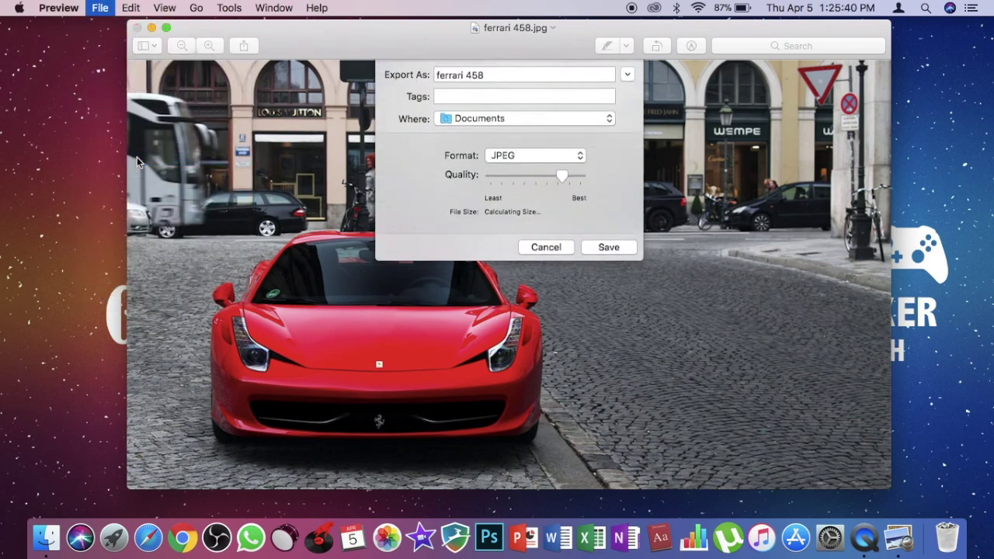
left_click(490, 80)
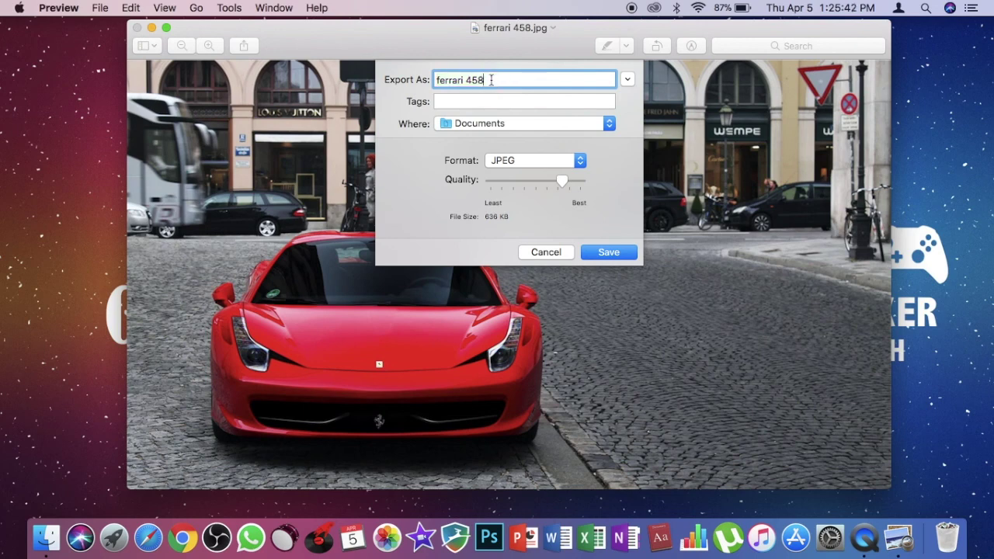
key("BackSpace")
key("BackSpace")
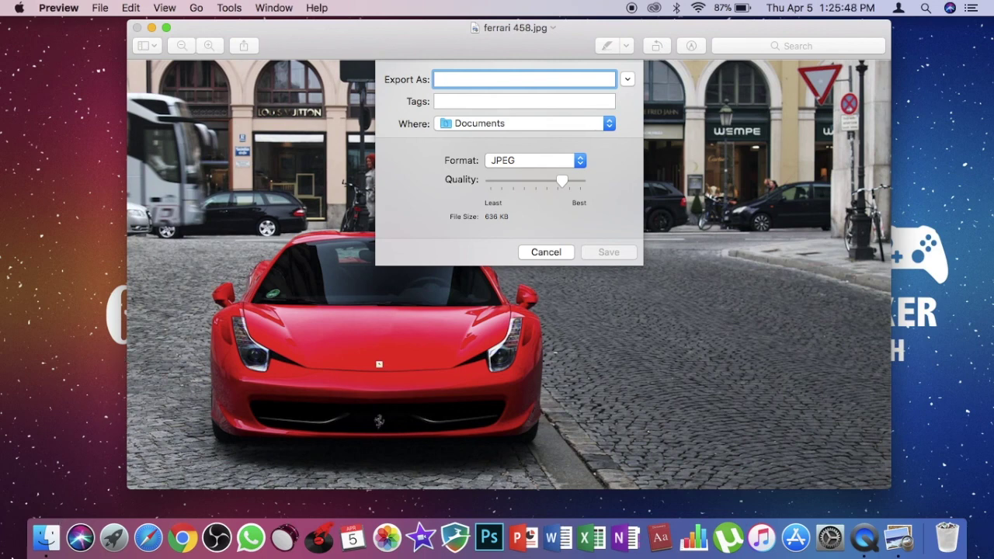
Switch to Finder, go to the /Library/Caches folder, and move its window aside to uncover the export dialog.
left_click(44, 538)
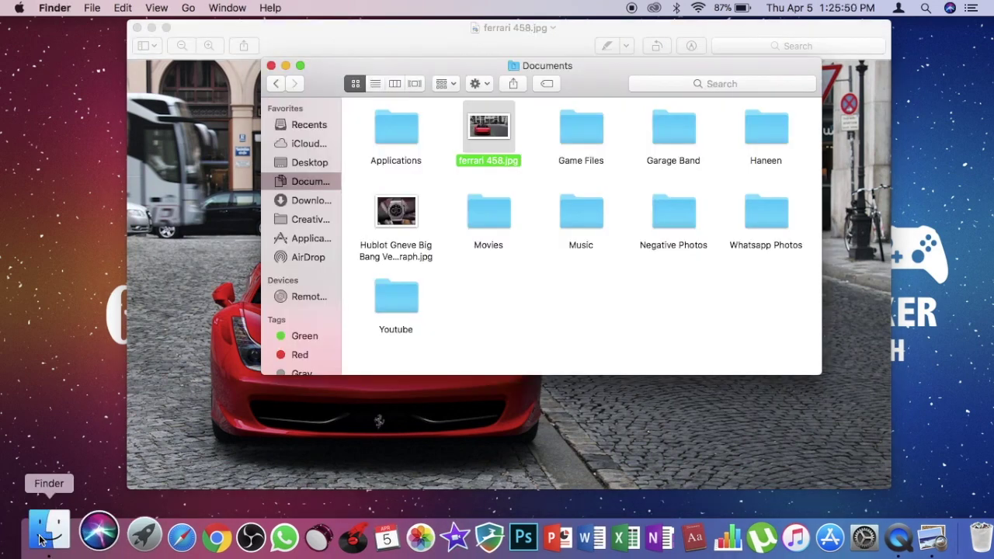
key("super+shift+g")
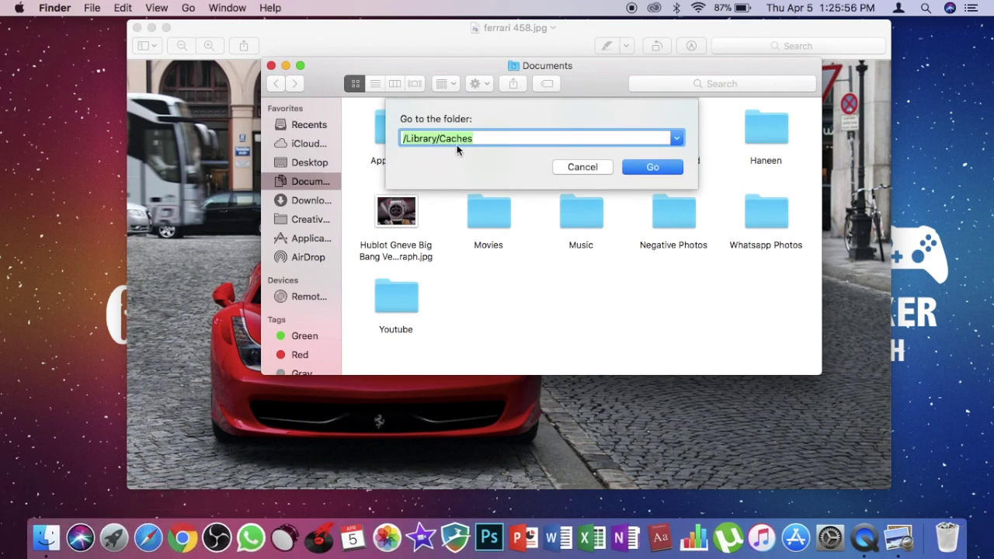
left_click(652, 167)
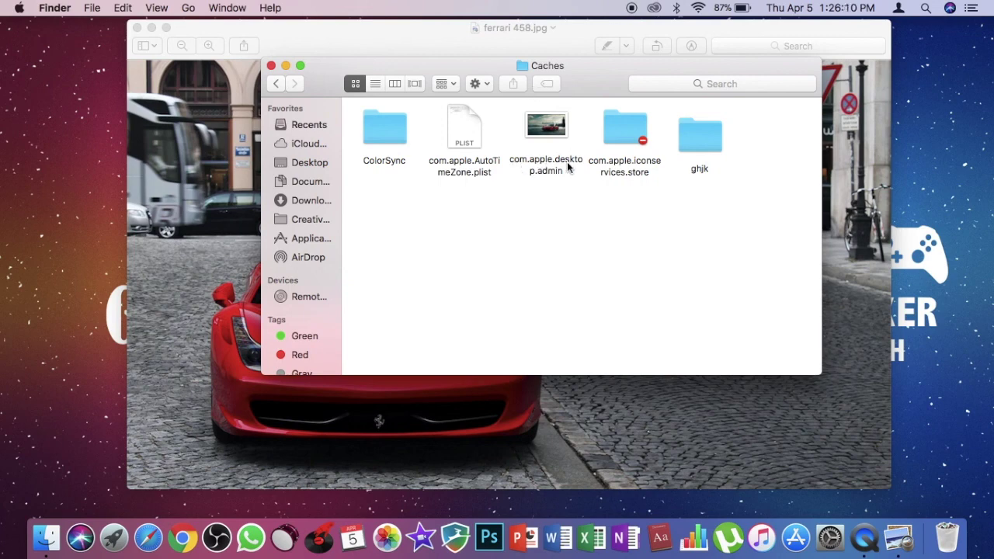
left_click_drag(492, 72, 986, 68)
Check the name of the com.apple.desktop.admin image in Caches and return to Preview's export dialog.
left_click(308, 28)
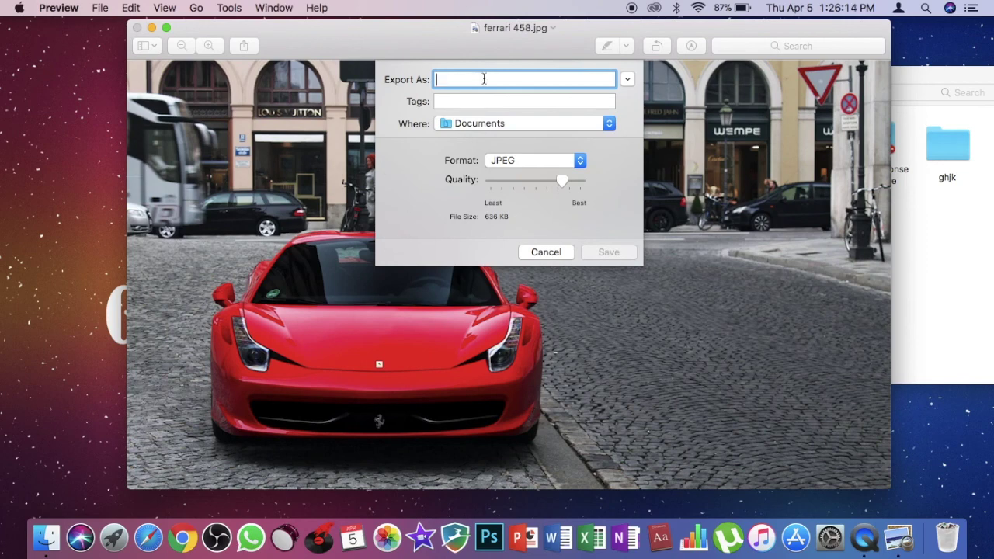
left_click(970, 306)
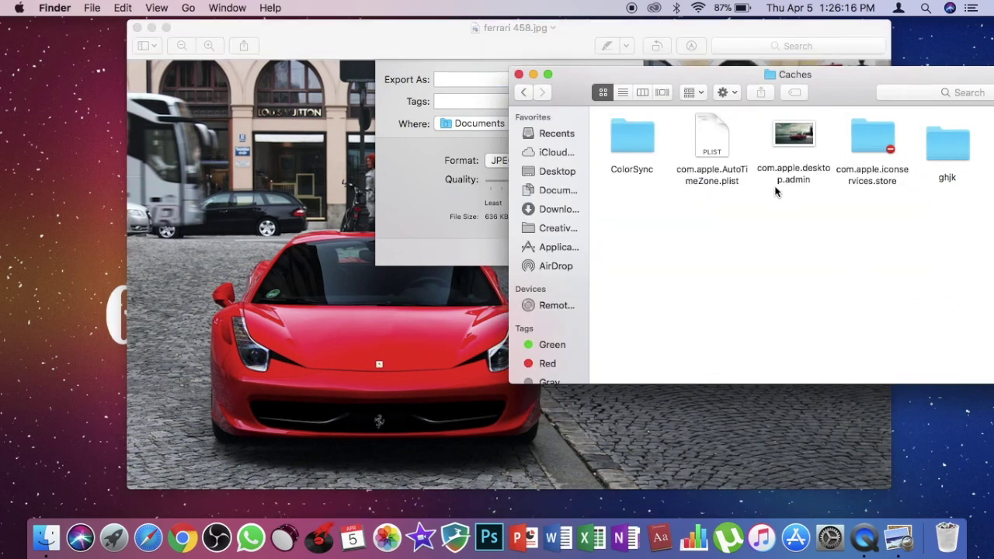
left_click(354, 280)
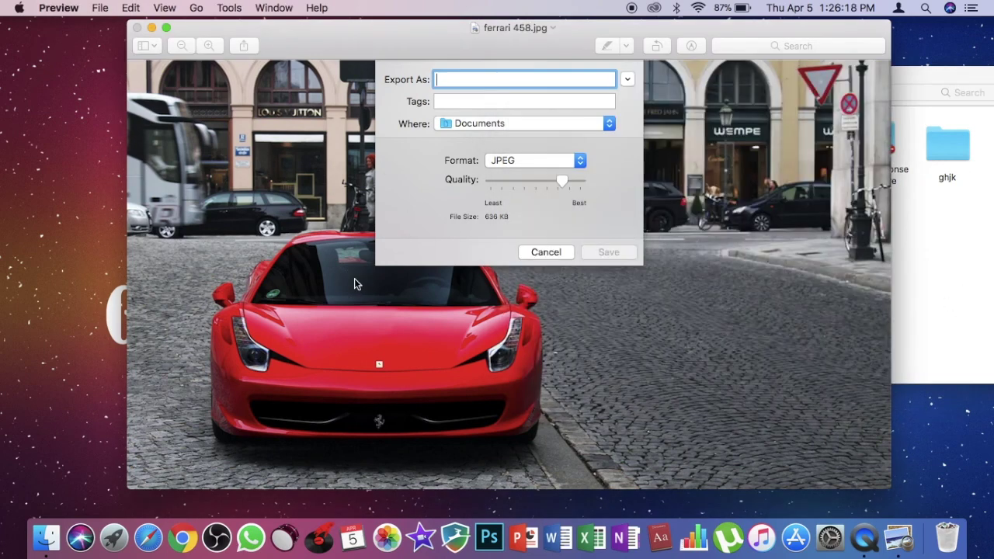
Export the Ferrari image to Documents as a PNG named com.apple.desktop.admin, and quit Preview.
type("com.ap")
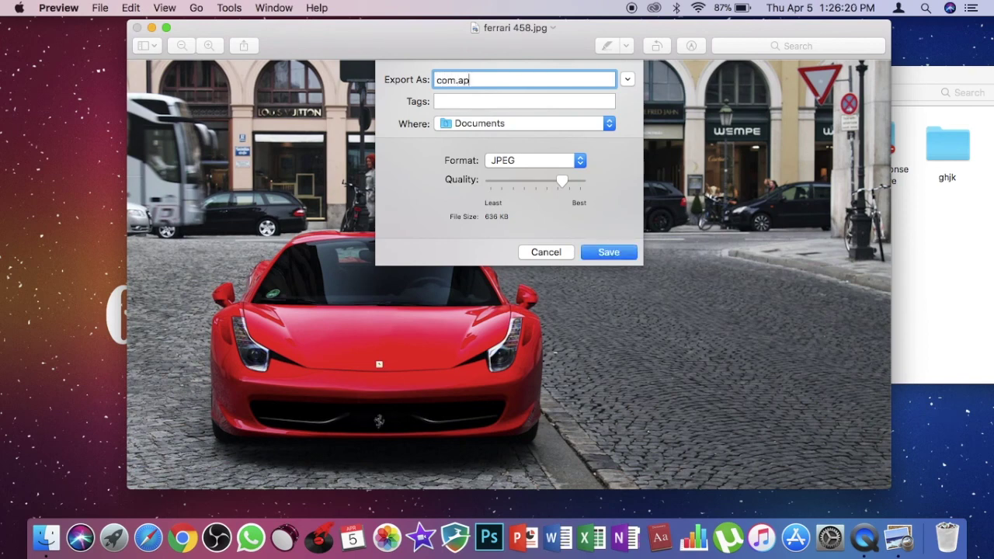
type("ple.desktop.admin")
left_click(574, 158)
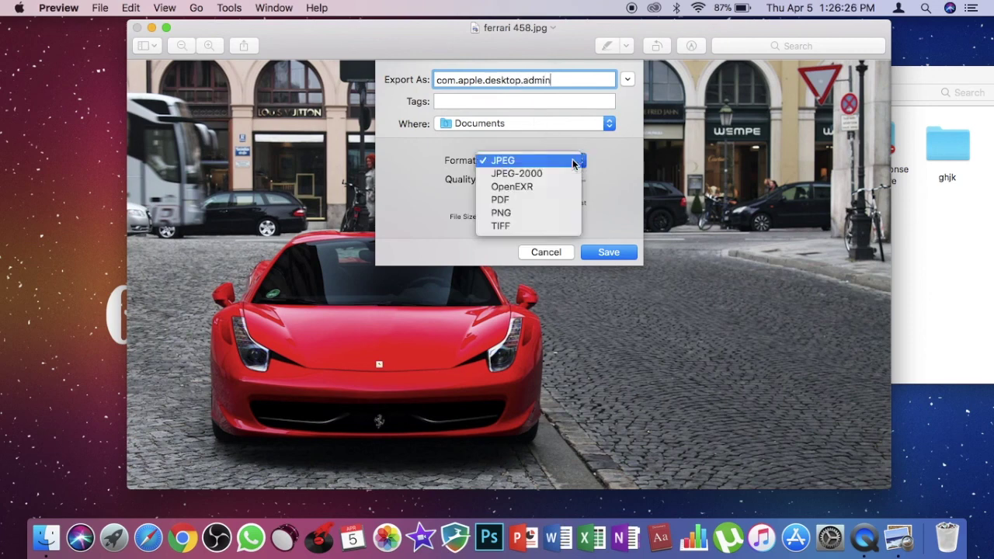
left_click(516, 215)
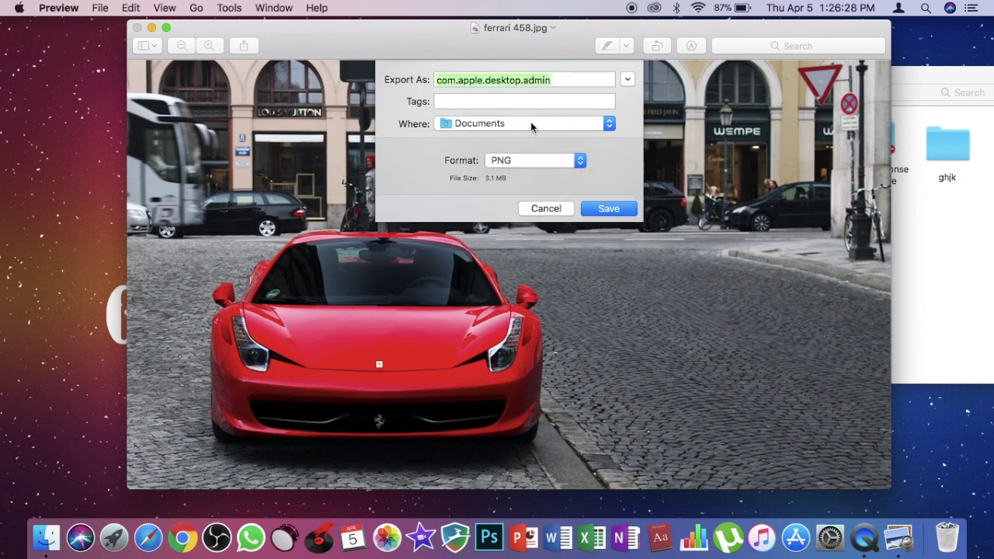
left_click(616, 211)
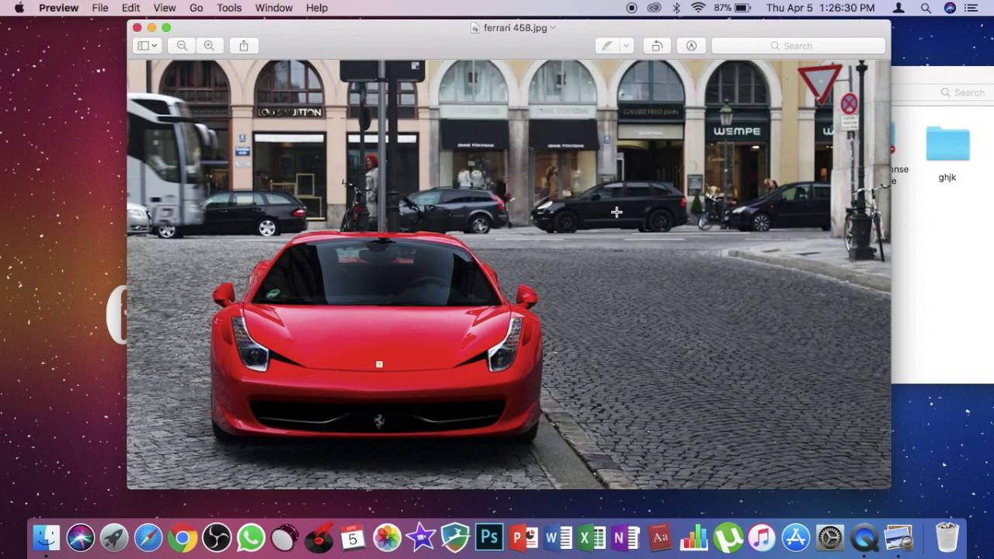
left_click(362, 43)
key("super+q")
Open a second Finder window showing Recents and arrange it beside the Caches window.
left_click_drag(609, 75, 283, 70)
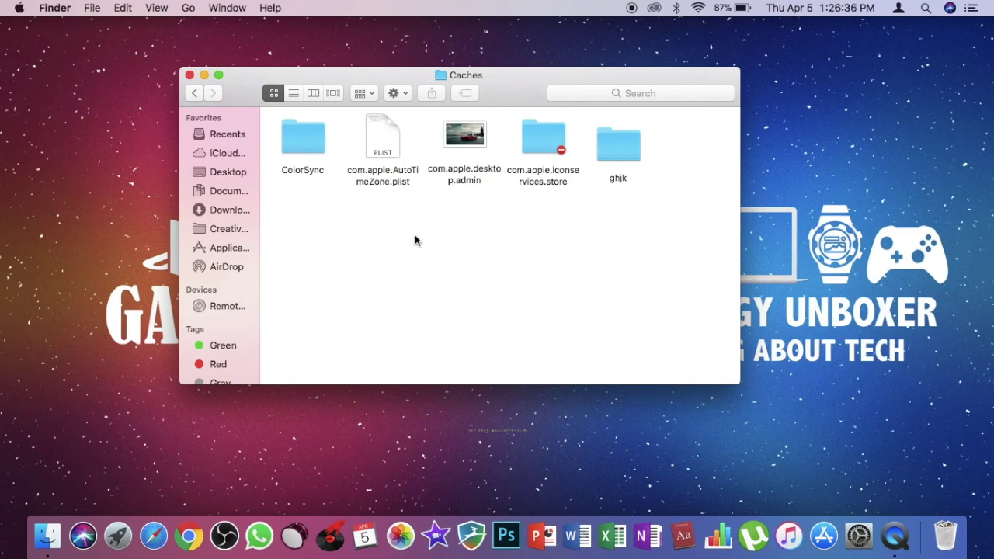
key("super+n")
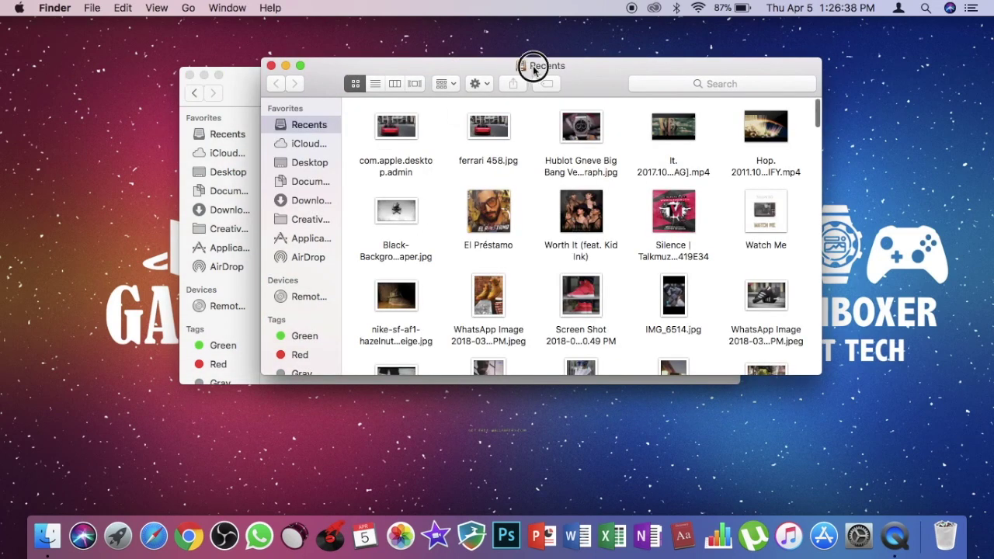
left_click_drag(533, 66, 745, 65)
left_click_drag(375, 71, 227, 71)
left_click(683, 73)
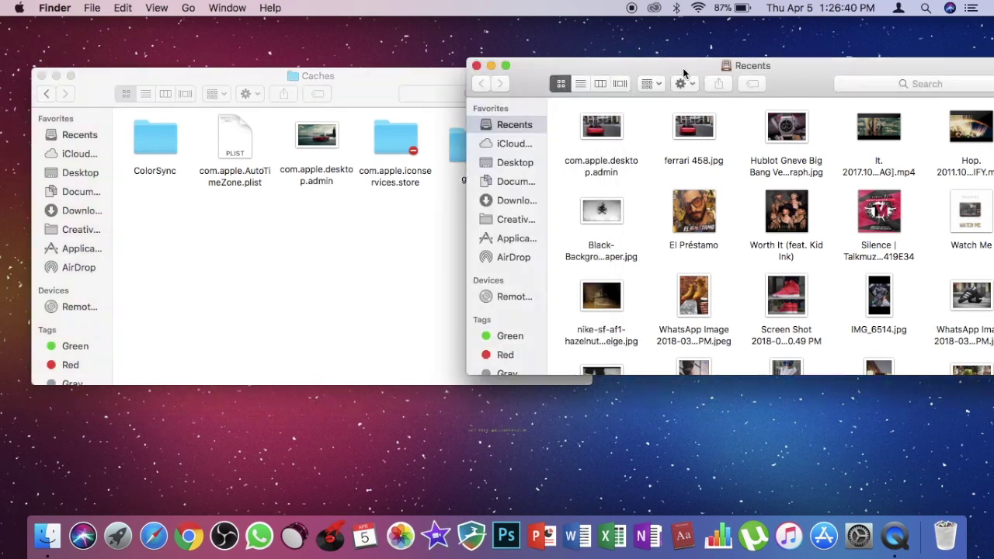
Move the old com.apple.desktop.admin image from Caches into the ghjk folder, replacing the older copy there.
left_click(328, 215)
mouse_move(467, 152)
left_mouse_down()
mouse_move(477, 155)
mouse_move(470, 164)
left_mouse_up()
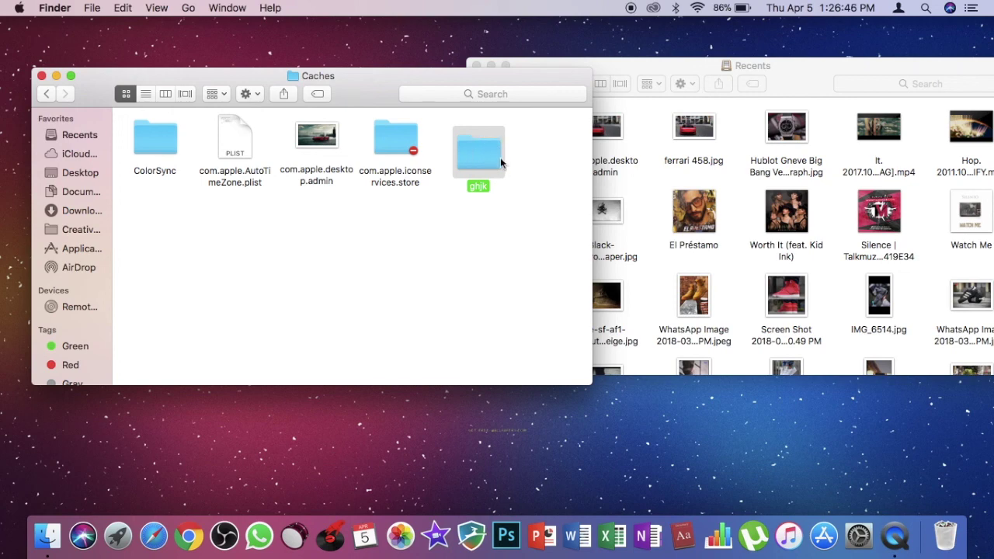
left_click_drag(487, 152, 474, 155)
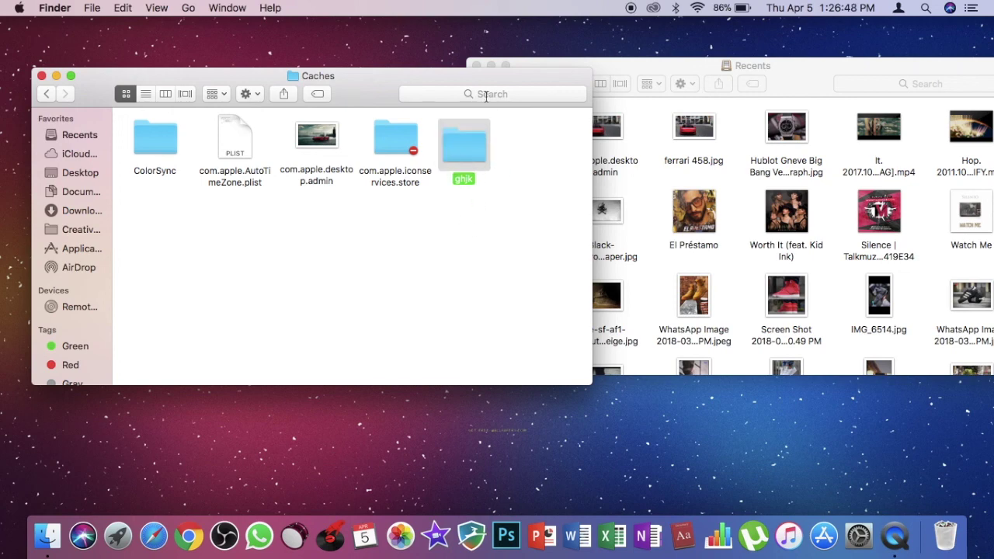
left_click(379, 329)
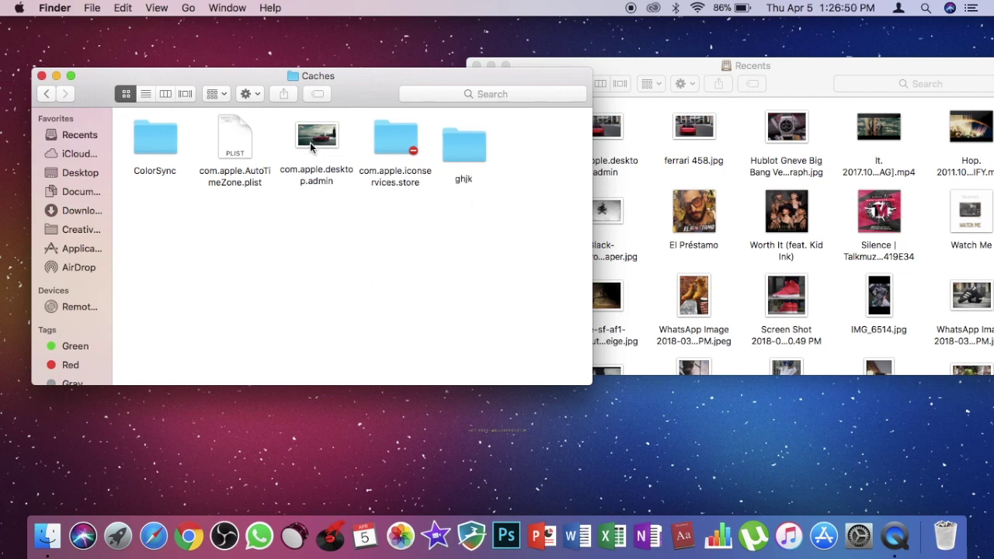
left_click_drag(310, 146, 450, 148)
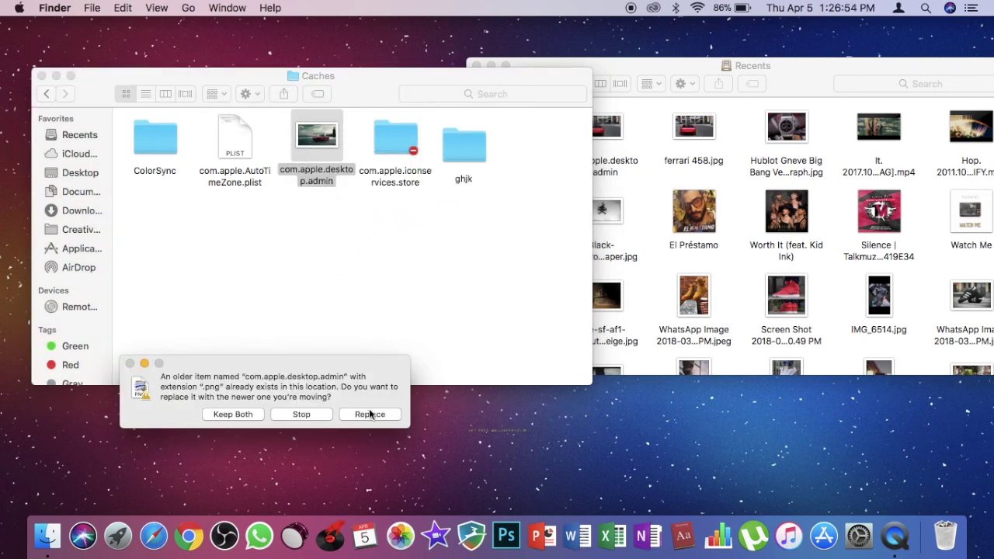
left_click(367, 413)
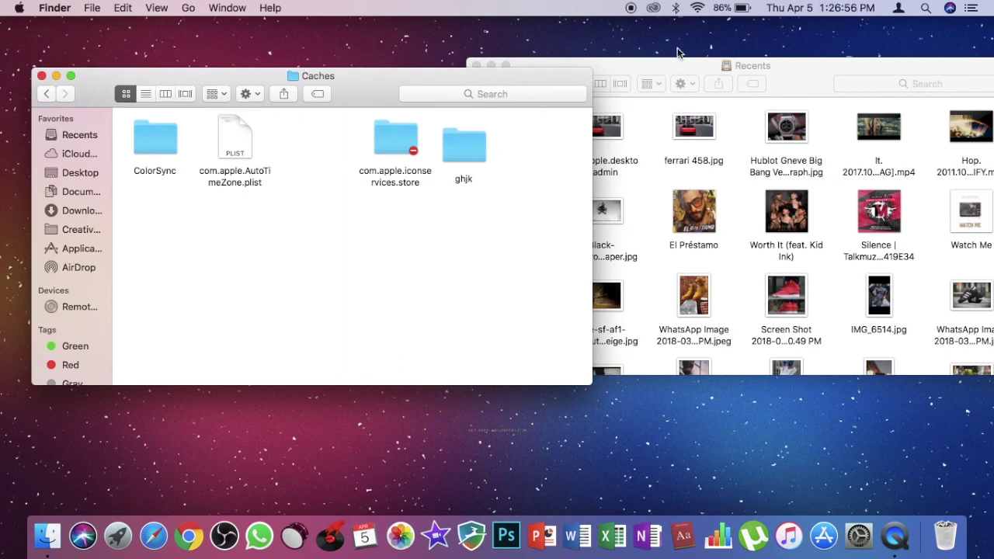
Move the exported com.apple.desktop.admin image from Recents into the Caches folder, and close both Finder windows.
left_click(680, 68)
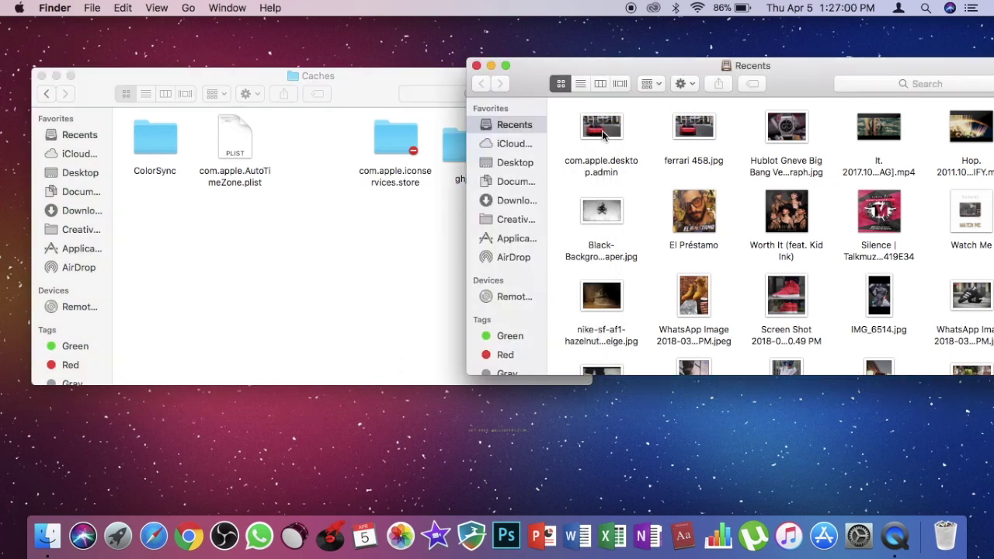
left_click_drag(601, 135, 321, 142)
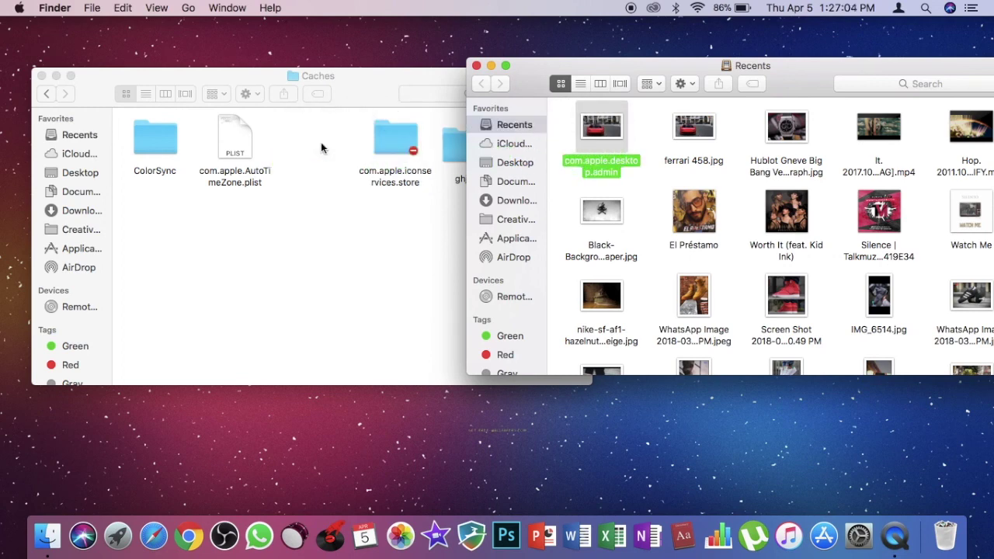
left_click(477, 65)
left_click_drag(199, 77, 546, 68)
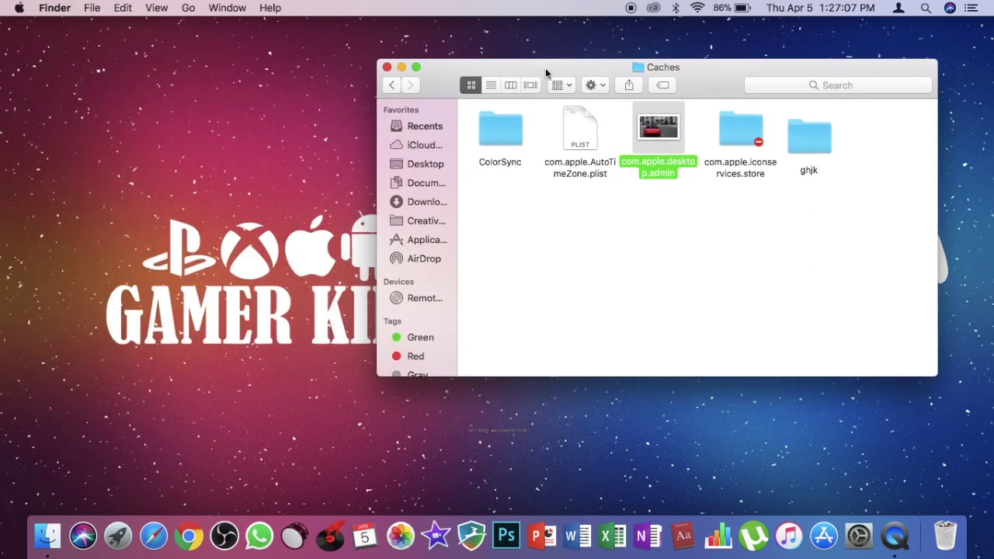
left_click(386, 67)
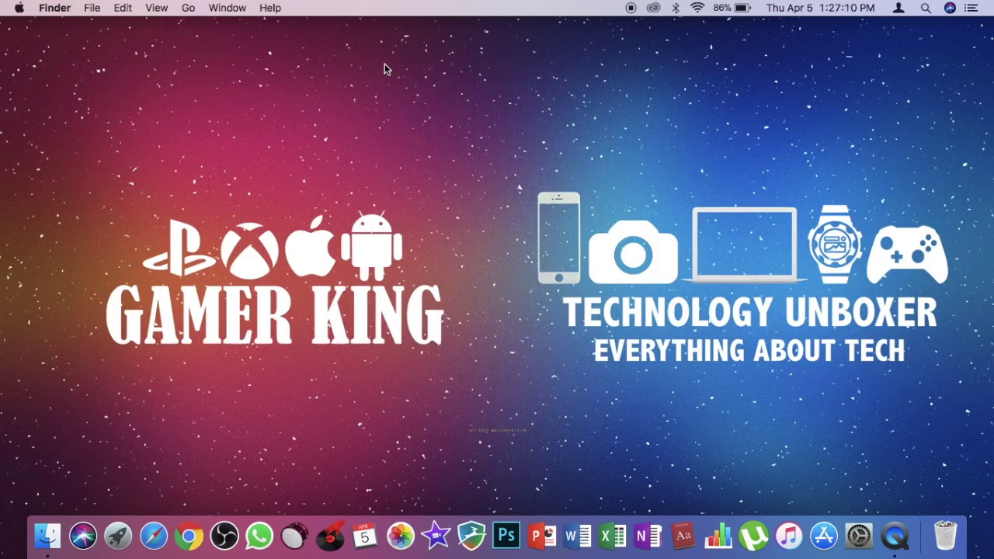